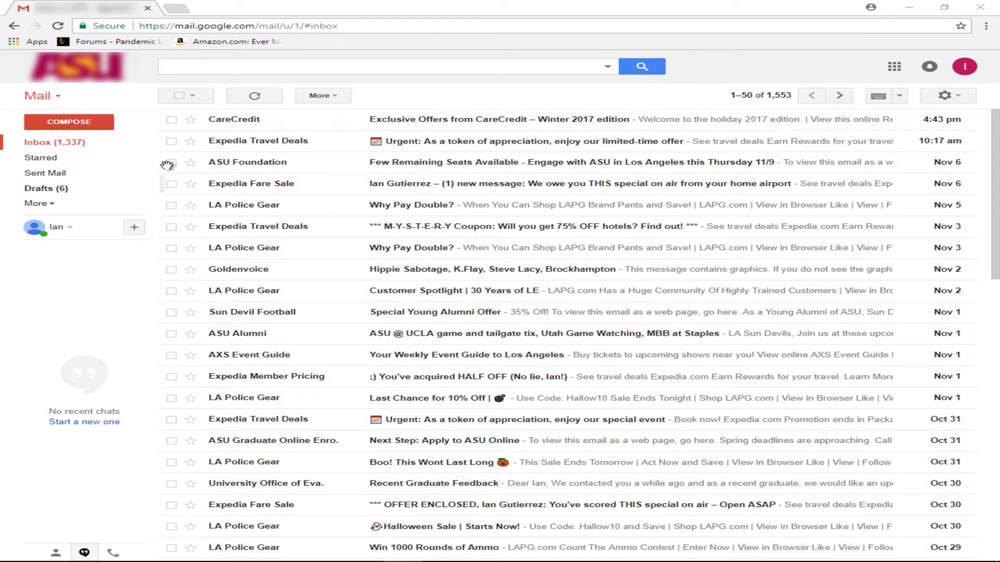
Select all 50 conversations on the first Inbox page.
{"action": "left_click", "coordinate": [180, 95]}
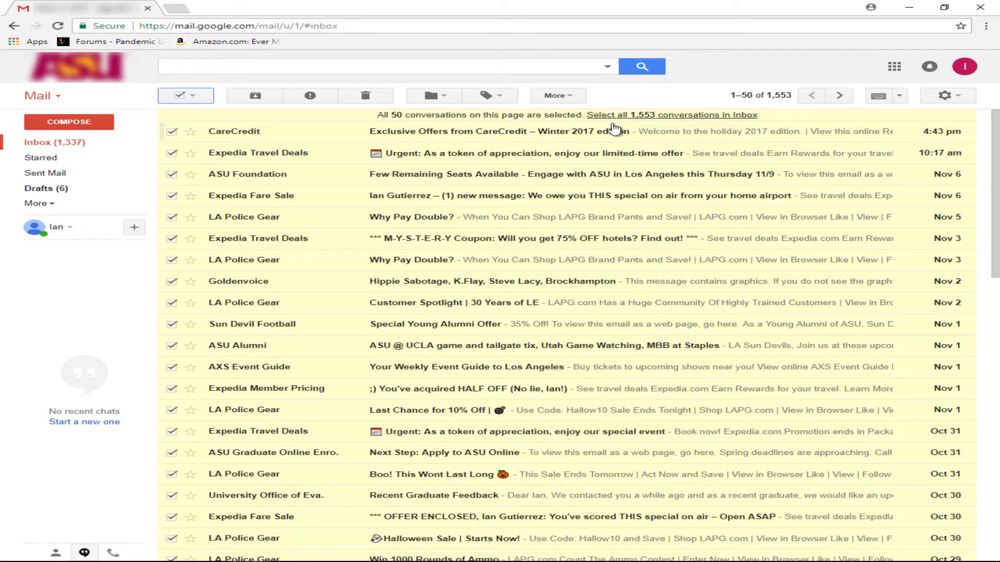
Extend the selection from the first page to all 1,553 Inbox conversations.
{"action": "left_click", "coordinate": [665, 117]}
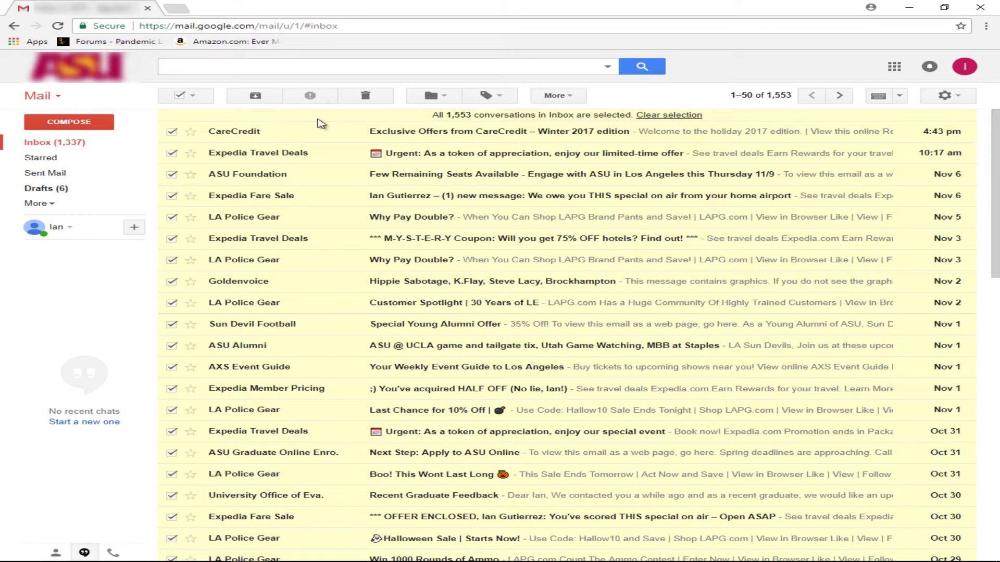
Delete the 1,553 selected conversations and confirm the bulk action with OK.
{"action": "left_click", "coordinate": [365, 95]}
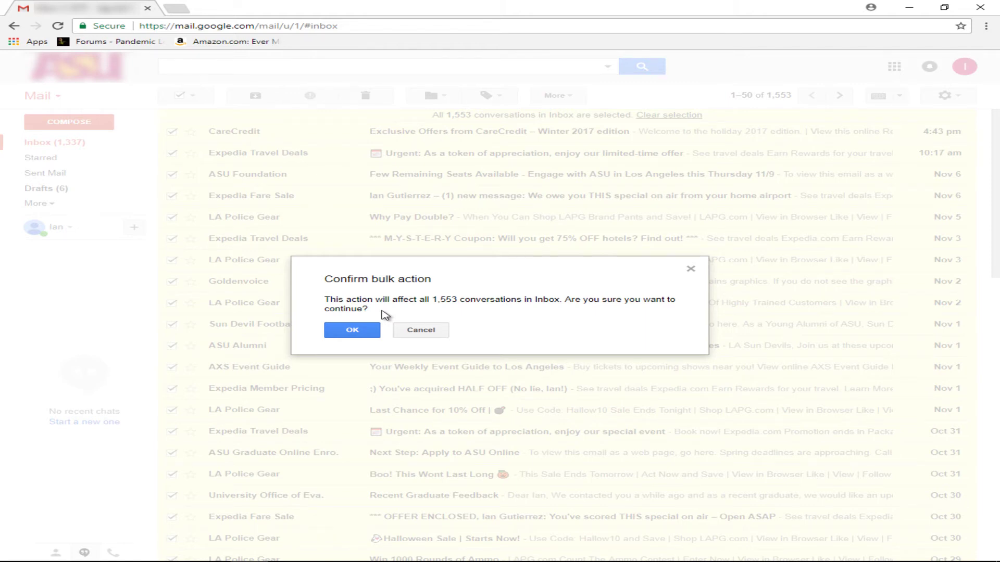
{"action": "left_click", "coordinate": [352, 330]}
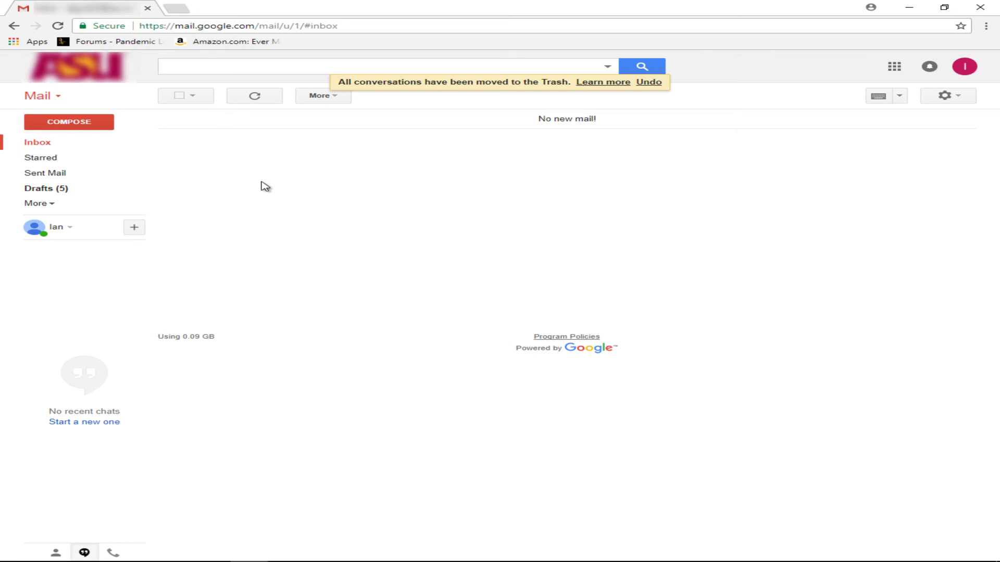
{"action": "left_click", "coordinate": [45, 206]}
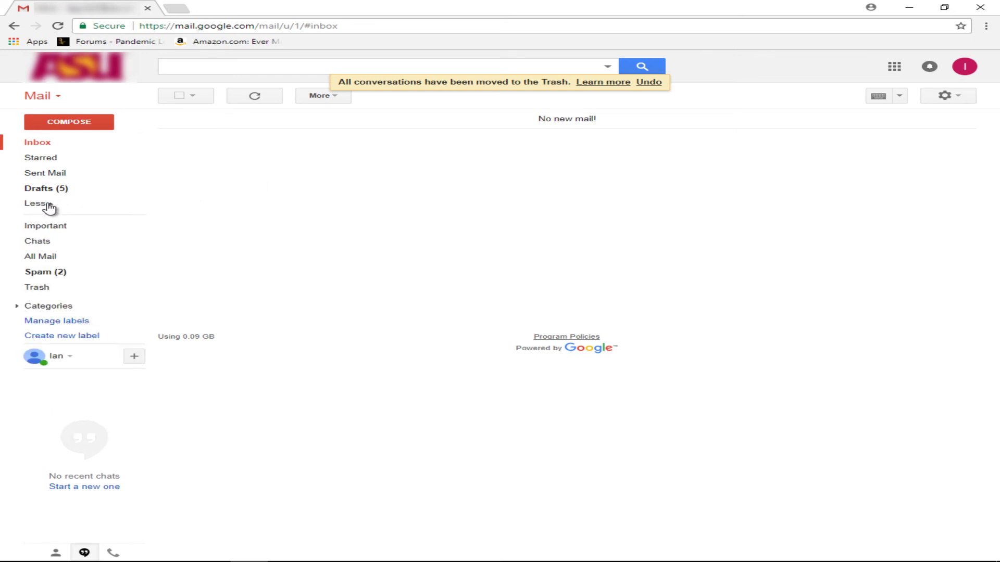